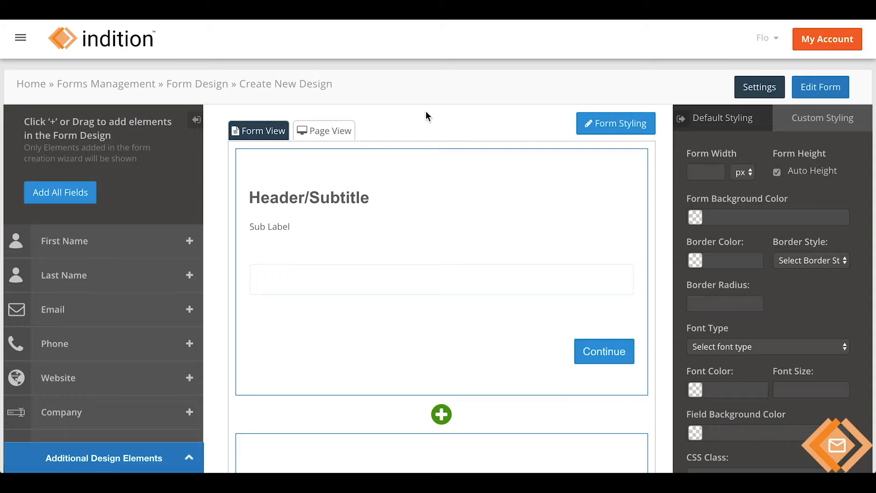
- Add the First Name field to the first form section and the Last Name field in a new row below it
{"action": "left_click_drag", "start_coordinate": [122, 245], "coordinate": [325, 280]}
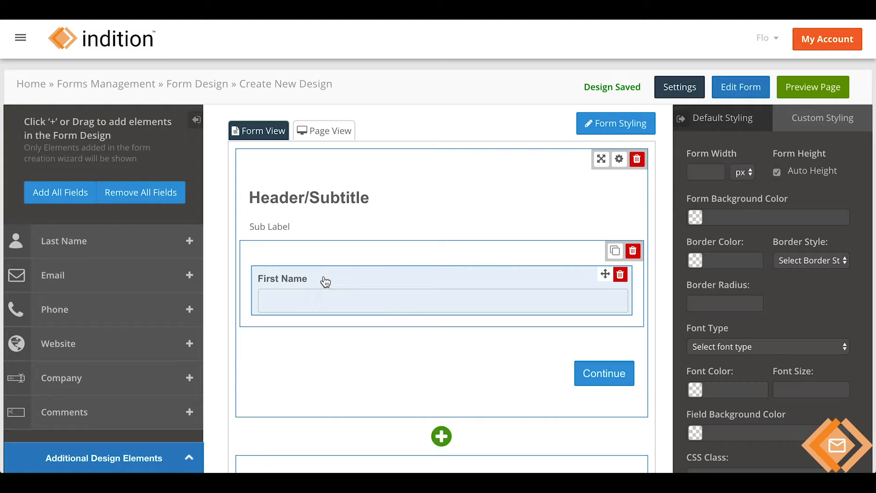
{"action": "left_click", "coordinate": [188, 459]}
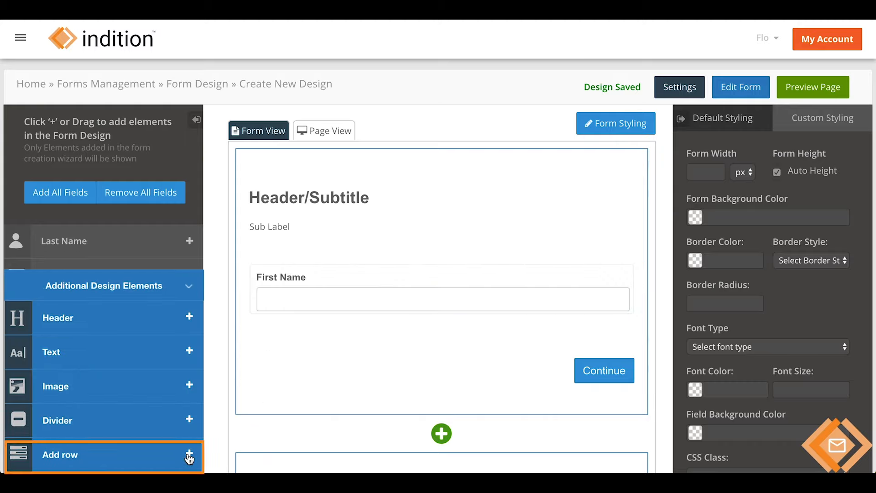
{"action": "left_click_drag", "start_coordinate": [118, 455], "coordinate": [374, 325]}
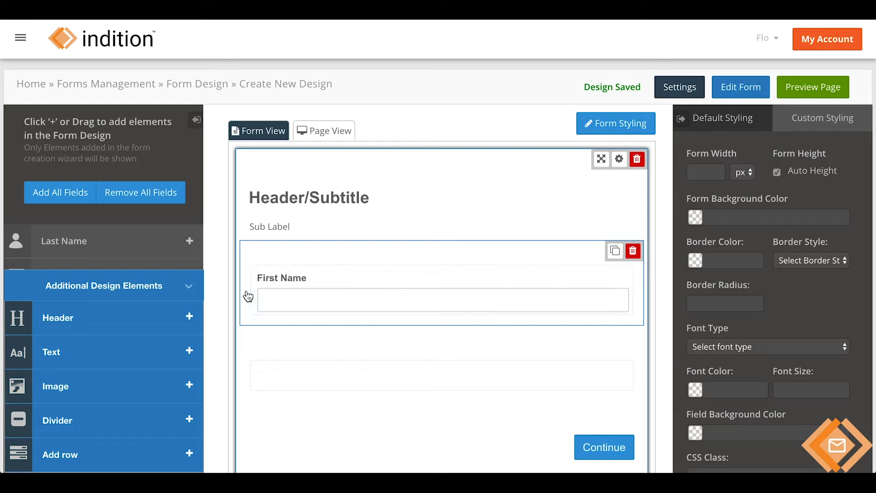
{"action": "left_click", "coordinate": [189, 287]}
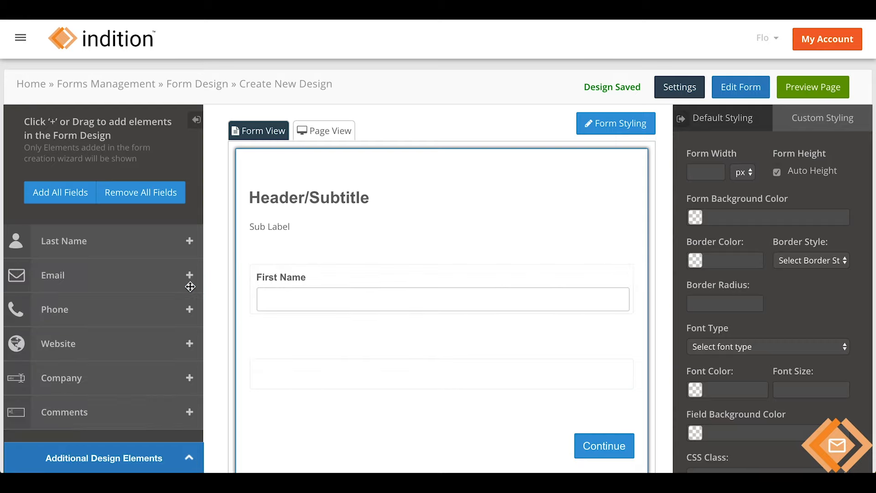
{"action": "left_click_drag", "start_coordinate": [79, 238], "coordinate": [327, 383]}
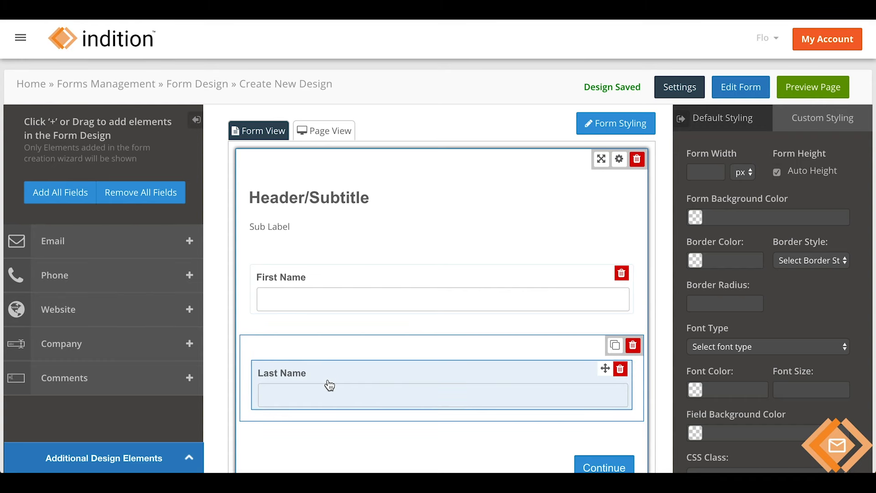
- Add the Email field to the second form section and the Phone field in a new row below it
{"action": "scroll", "coordinate": [328, 384], "scroll_direction": "down", "scroll_amount": 8}
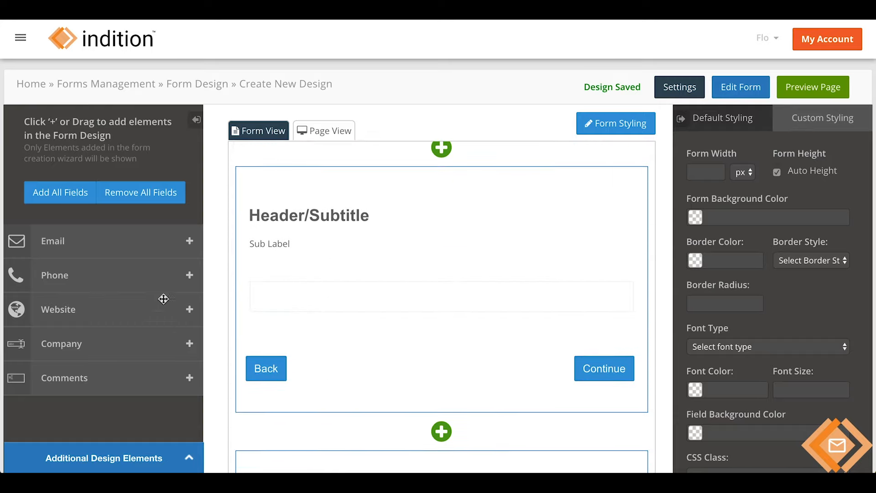
{"action": "left_click_drag", "start_coordinate": [113, 248], "coordinate": [273, 286]}
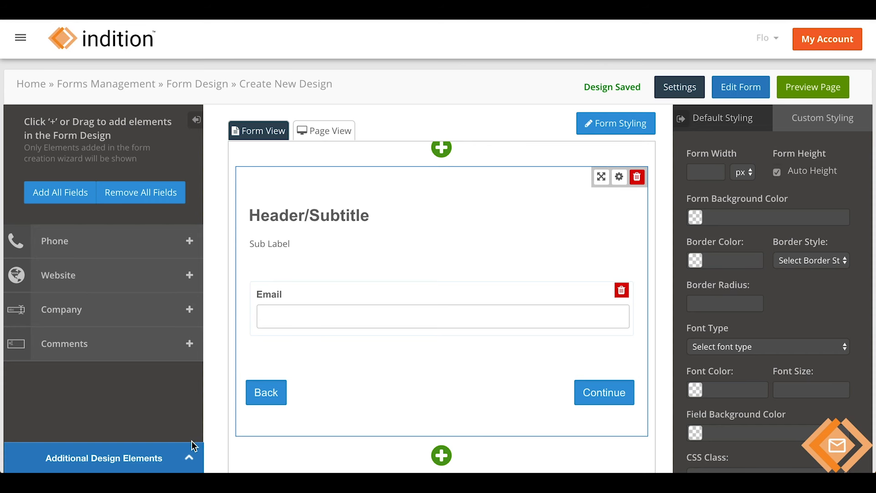
{"action": "left_click", "coordinate": [191, 459]}
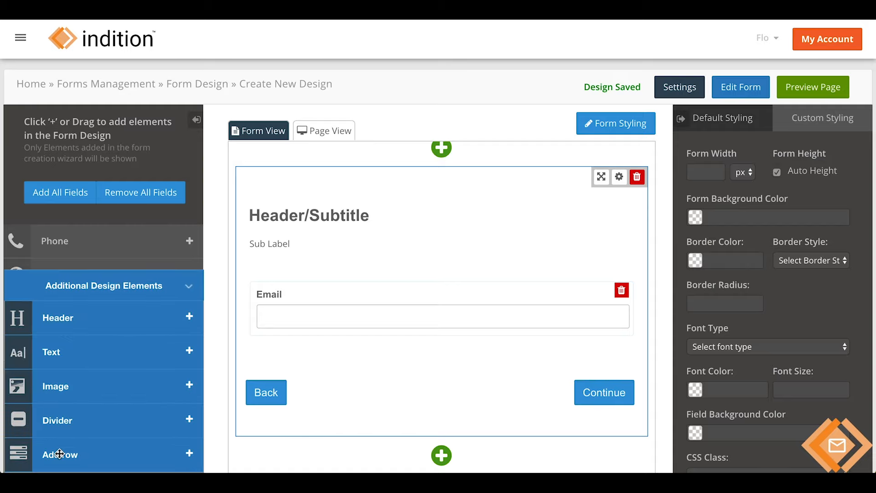
{"action": "left_click_drag", "start_coordinate": [72, 452], "coordinate": [402, 342]}
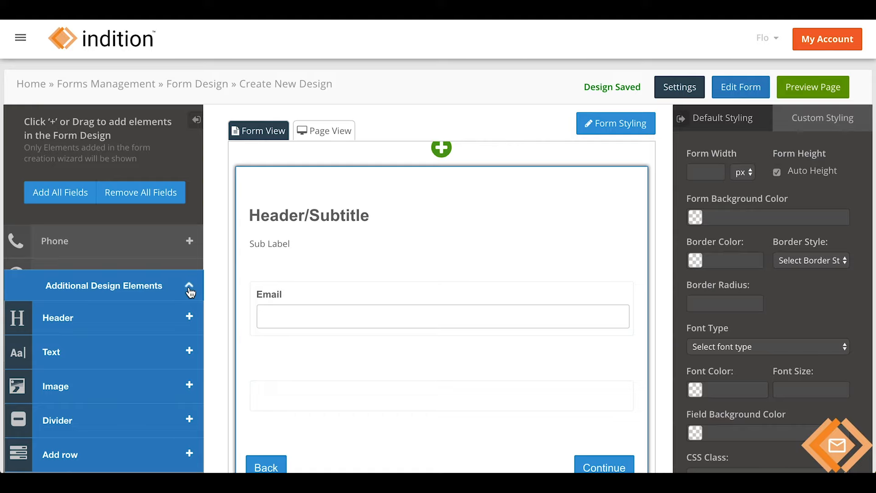
{"action": "left_click", "coordinate": [194, 286]}
{"action": "left_click_drag", "start_coordinate": [151, 255], "coordinate": [365, 399]}
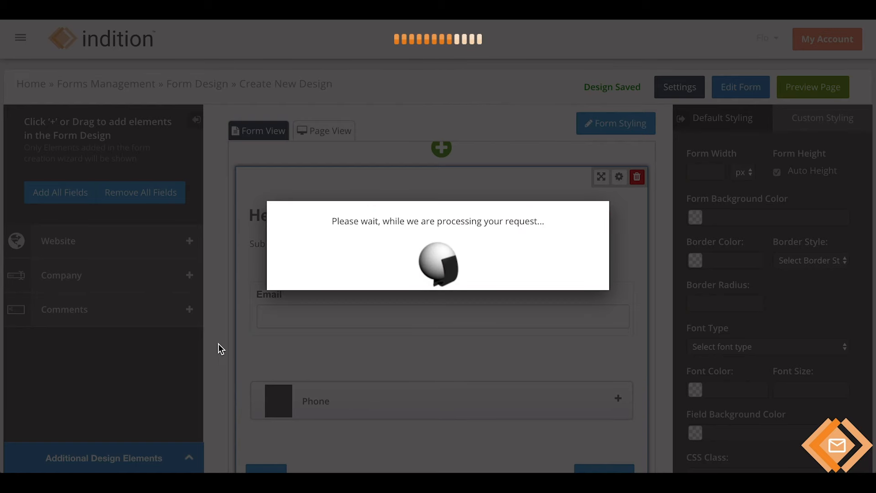
- Add the Website, Company and Comments fields in successive rows of the last form section
{"action": "scroll", "coordinate": [218, 344], "scroll_direction": "down", "scroll_amount": 2}
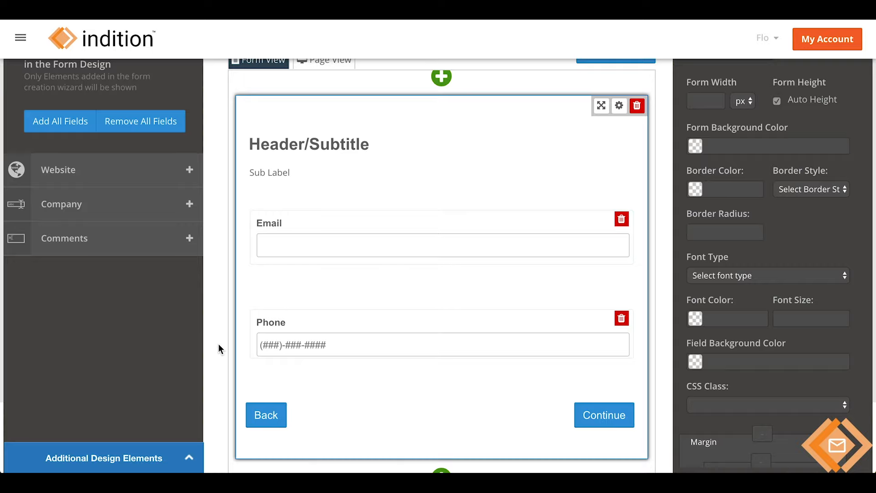
{"action": "scroll", "coordinate": [218, 348], "scroll_direction": "down", "scroll_amount": 2}
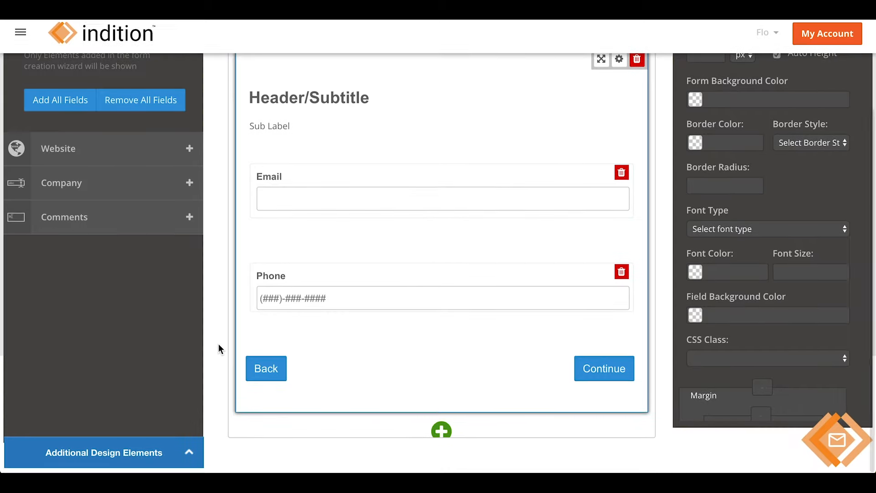
{"action": "scroll", "coordinate": [312, 324], "scroll_direction": "down", "scroll_amount": 5}
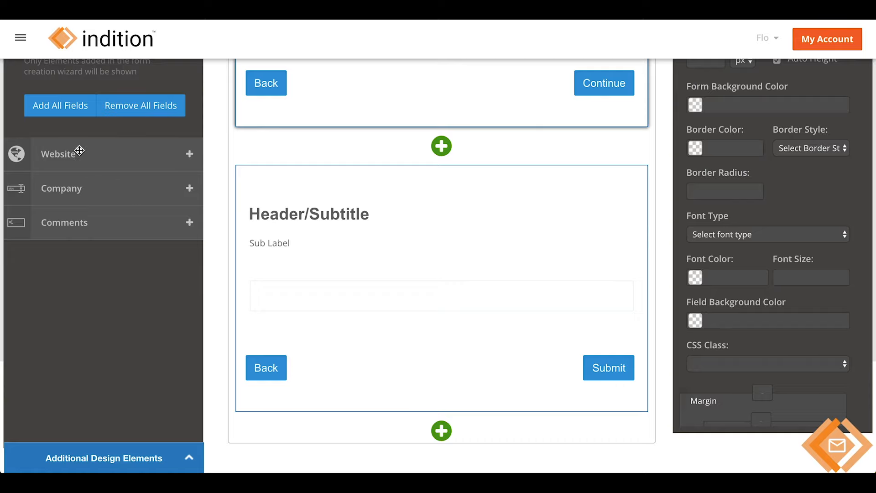
{"action": "left_click_drag", "start_coordinate": [64, 155], "coordinate": [345, 298]}
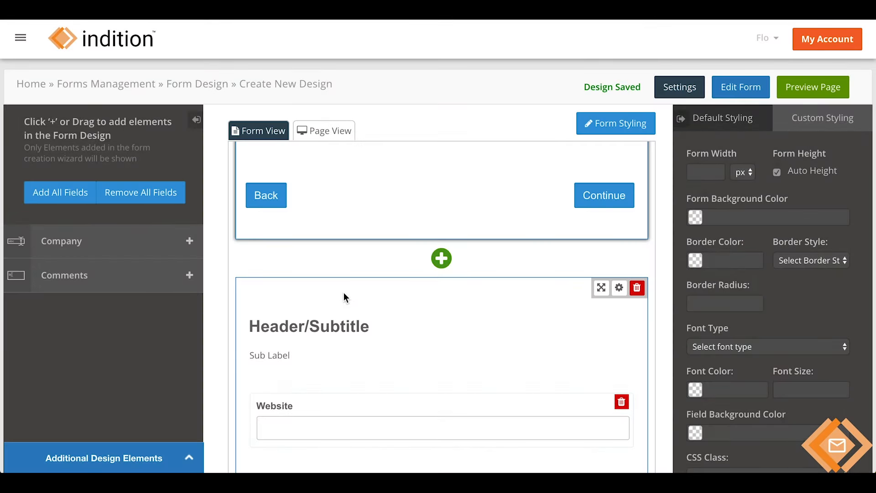
{"action": "scroll", "coordinate": [344, 294], "scroll_direction": "down", "scroll_amount": 2}
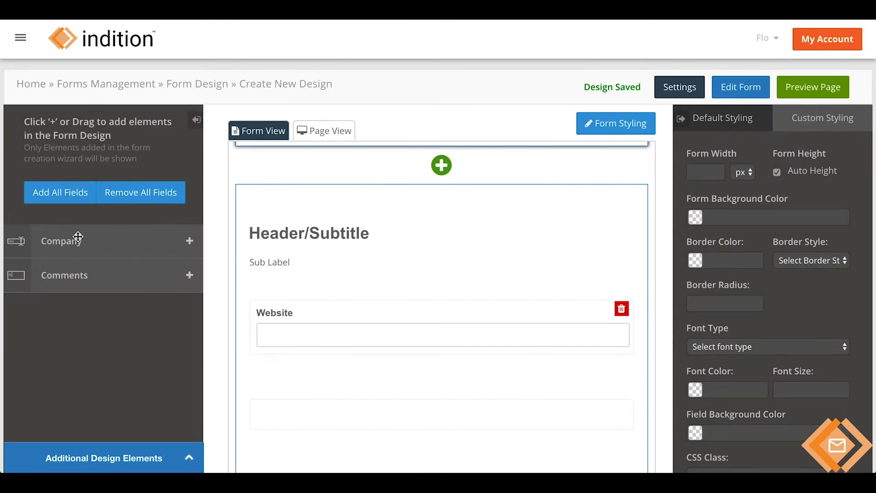
{"action": "left_click_drag", "start_coordinate": [64, 242], "coordinate": [337, 412]}
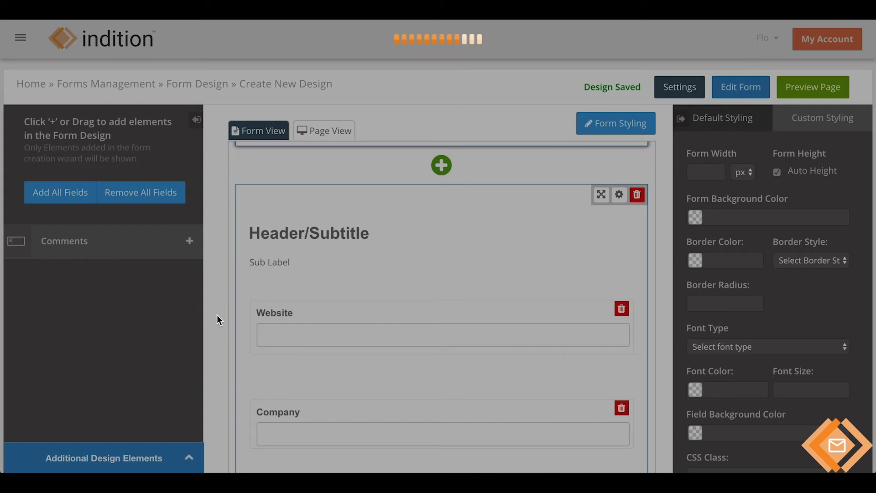
{"action": "scroll", "coordinate": [217, 316], "scroll_direction": "down", "scroll_amount": 3}
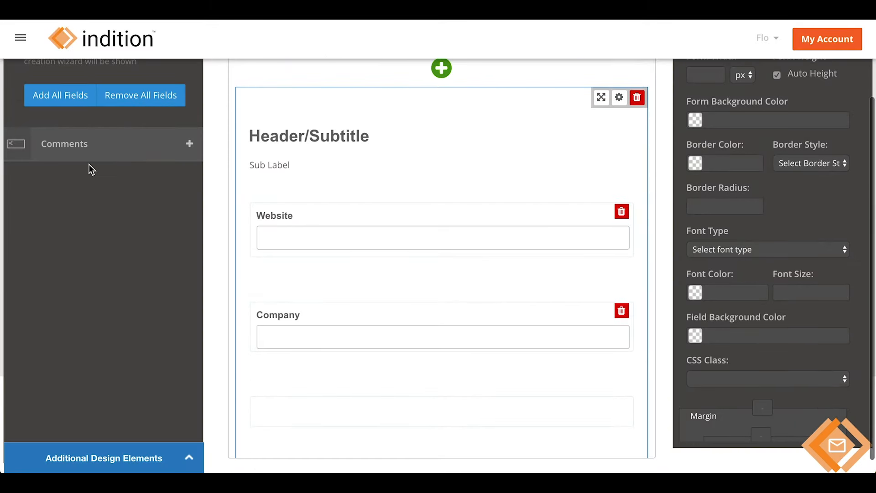
{"action": "left_click_drag", "start_coordinate": [68, 150], "coordinate": [345, 407]}
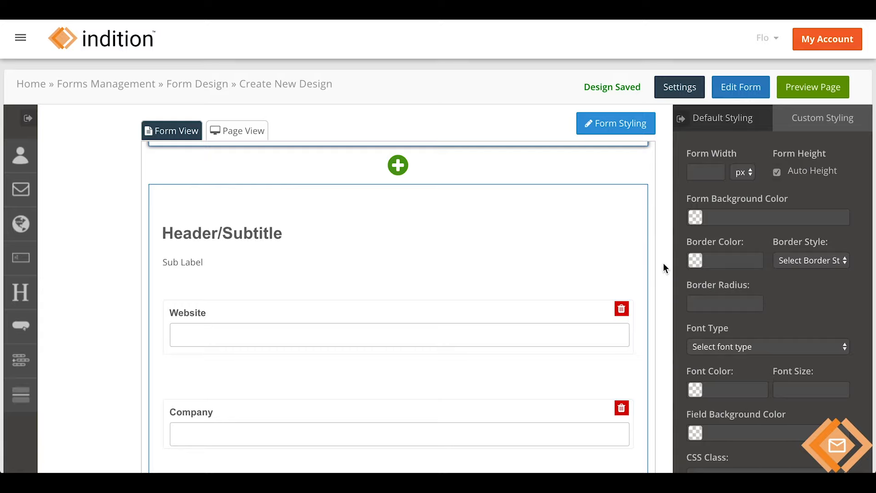
- Review the fields in all form sections and preview the page, continuing through the form's sections
{"action": "scroll", "coordinate": [663, 264], "scroll_direction": "down", "scroll_amount": 2}
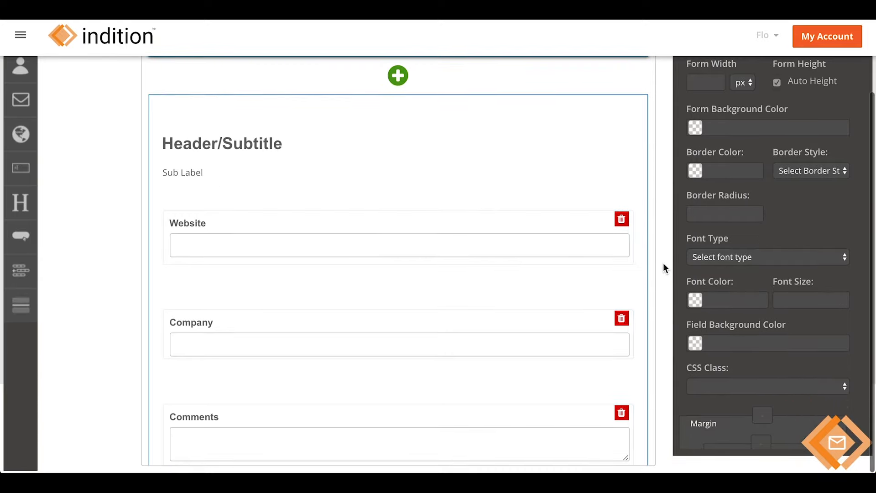
{"action": "scroll", "coordinate": [608, 273], "scroll_direction": "down", "scroll_amount": 5}
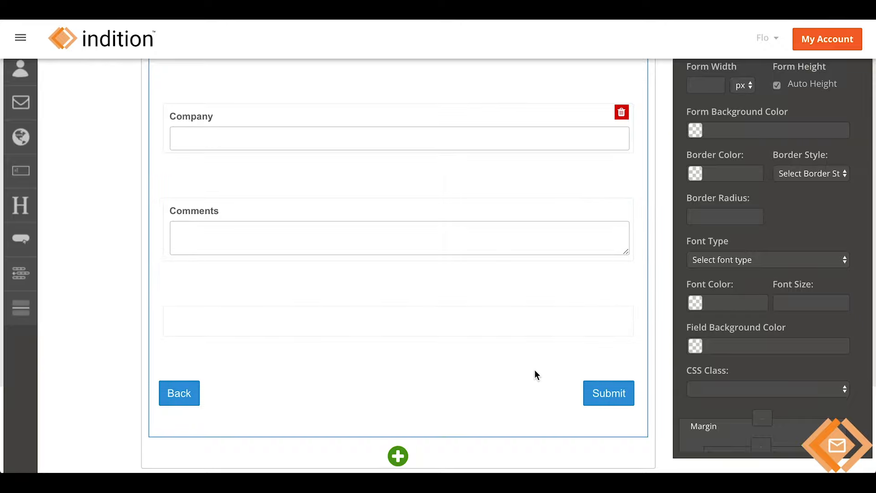
{"action": "scroll", "coordinate": [535, 374], "scroll_direction": "up", "scroll_amount": 15}
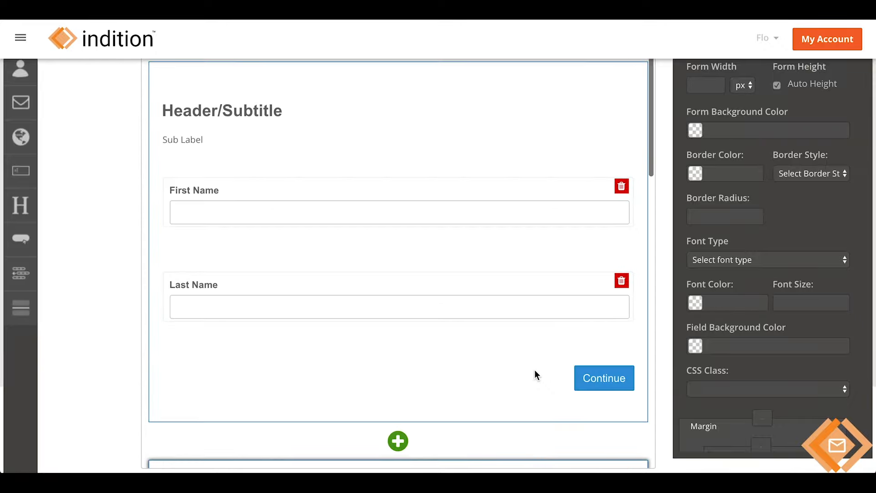
{"action": "scroll", "coordinate": [867, 322], "scroll_direction": "up", "scroll_amount": 3}
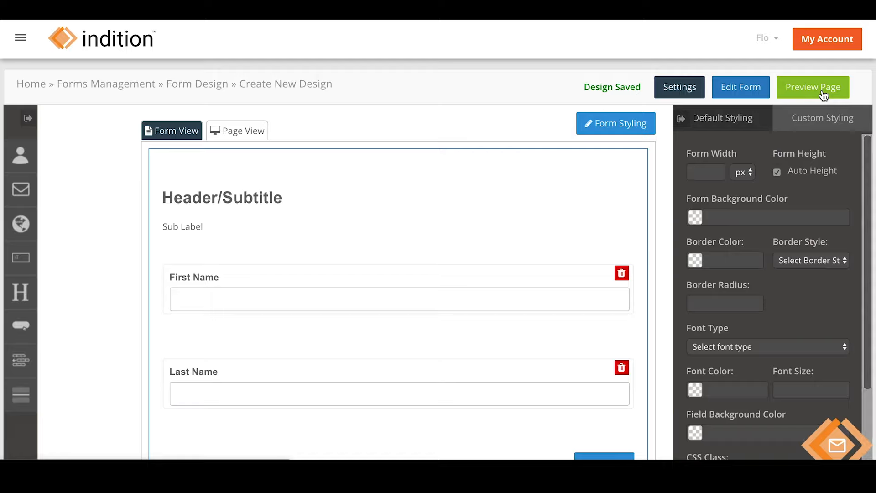
{"action": "left_click", "coordinate": [823, 94]}
{"action": "left_click", "coordinate": [806, 241]}
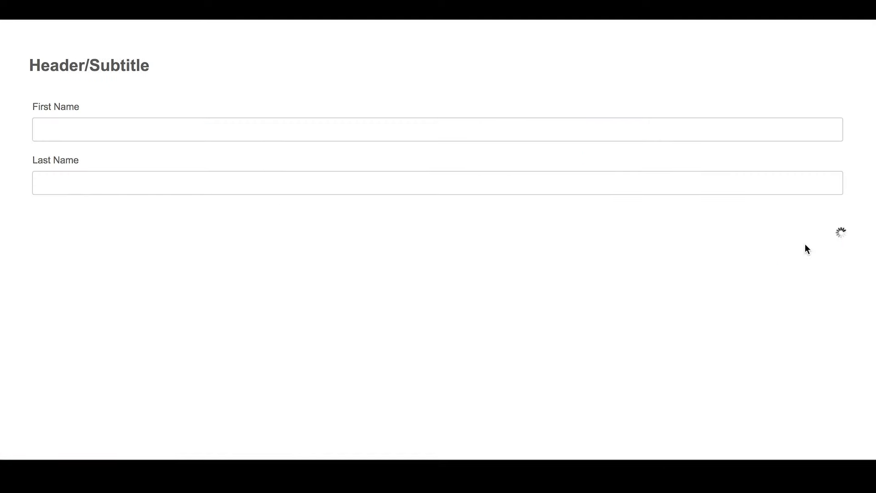
{"action": "left_click", "coordinate": [806, 245]}
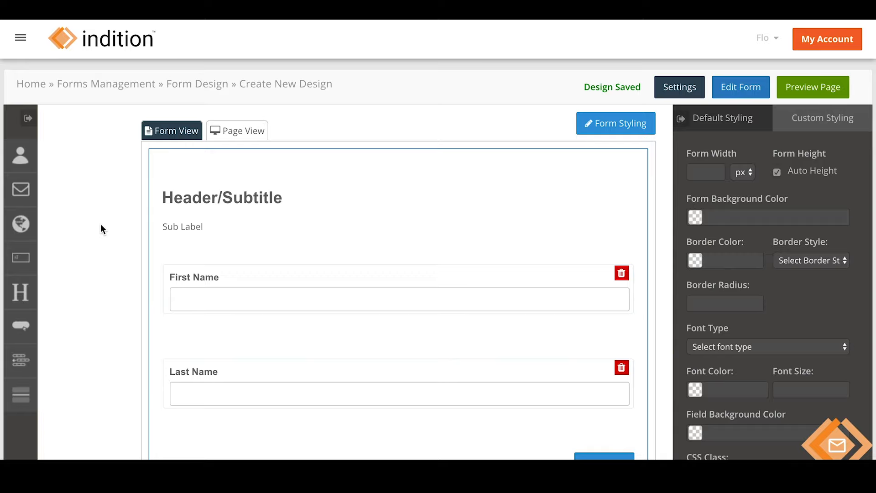
- View the first section's header, sub label, disclaimer and continue button text settings, leaving without saving
{"action": "mouse_move", "coordinate": [347, 247]}
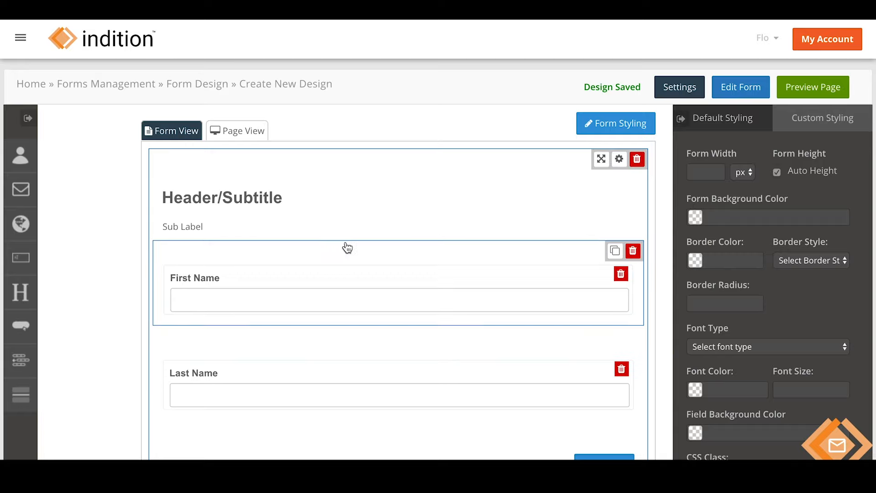
{"action": "left_click", "coordinate": [619, 160]}
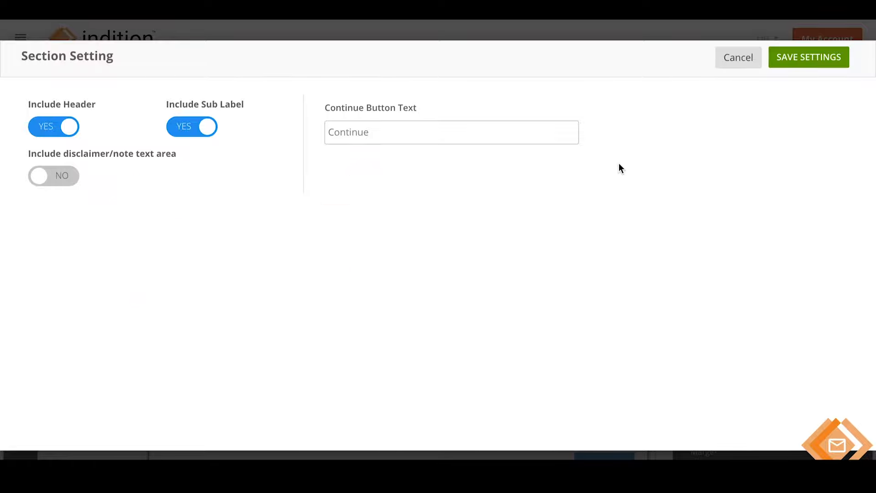
{"action": "left_click", "coordinate": [735, 60]}
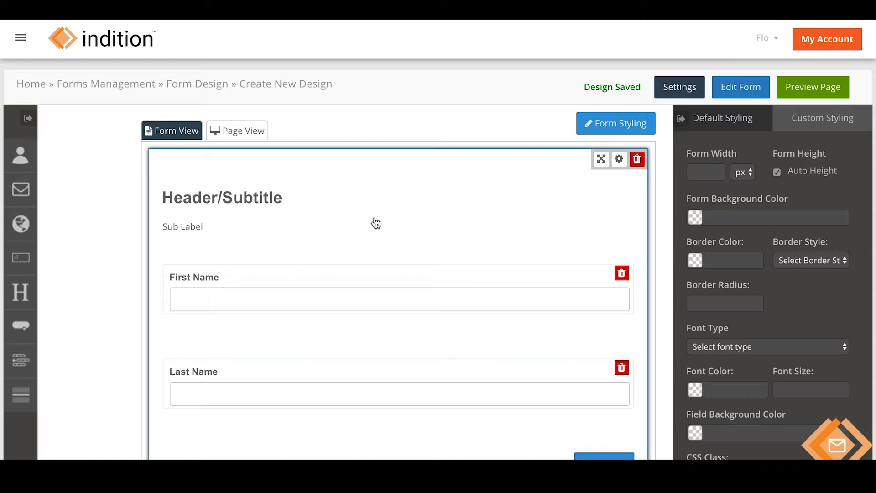
- Open the overall form styling and set the form width to 600 px
{"action": "left_click", "coordinate": [614, 134]}
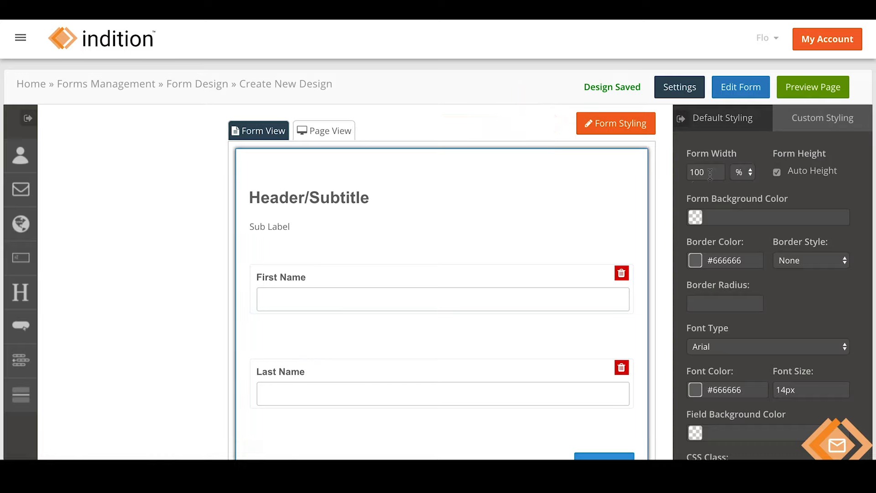
{"action": "left_click", "coordinate": [743, 179]}
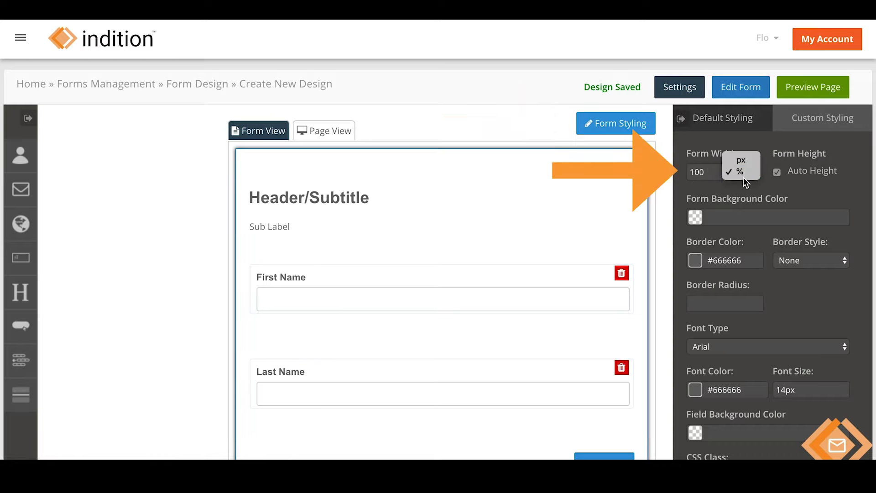
{"action": "left_click", "coordinate": [741, 160]}
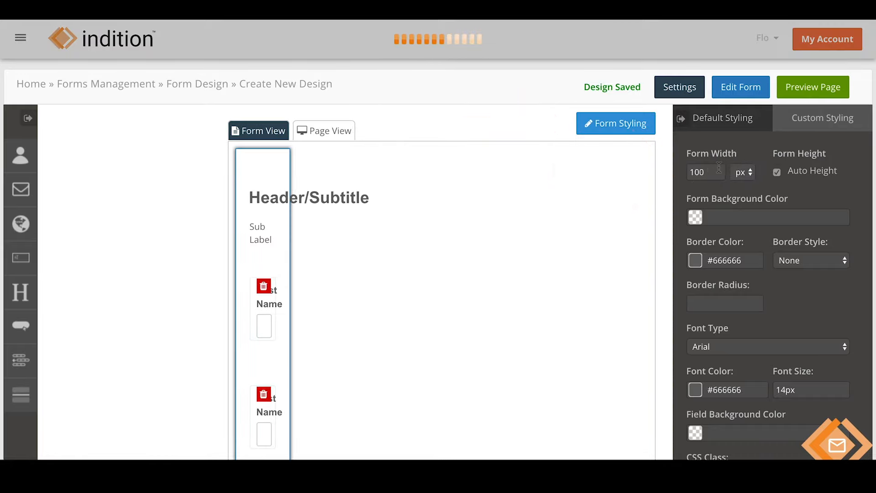
{"action": "left_click_drag", "start_coordinate": [714, 170], "coordinate": [682, 168]}
{"action": "type", "text": "600"}
{"action": "left_click", "coordinate": [740, 144]}
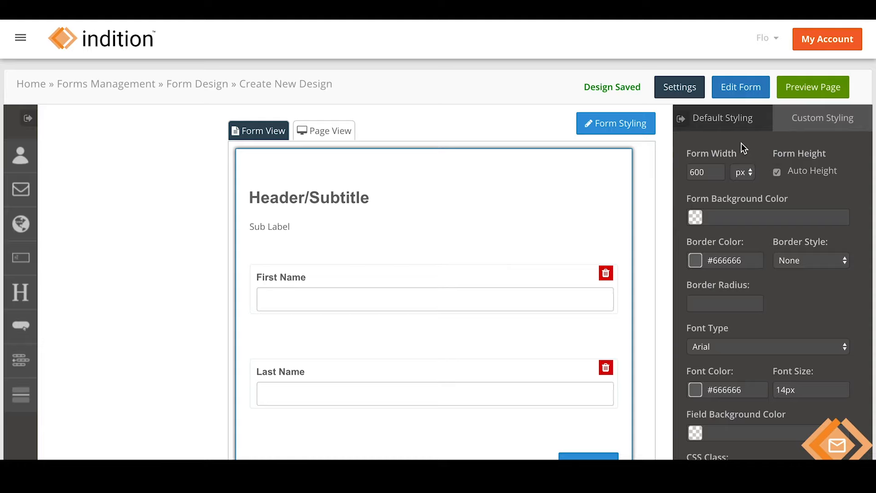
- Set the form's border color to #000000 and its border radius to 3px
{"action": "left_click", "coordinate": [747, 261]}
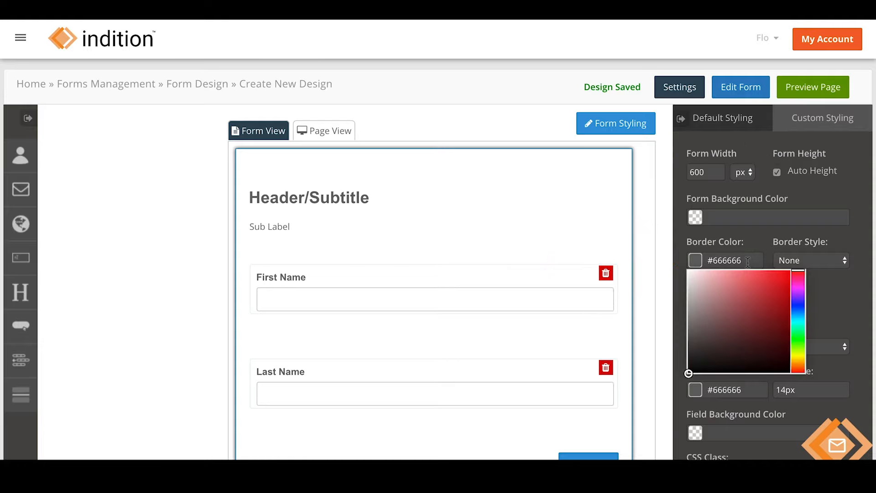
{"action": "left_click", "coordinate": [785, 368]}
{"action": "left_click_drag", "start_coordinate": [784, 367], "coordinate": [789, 379]}
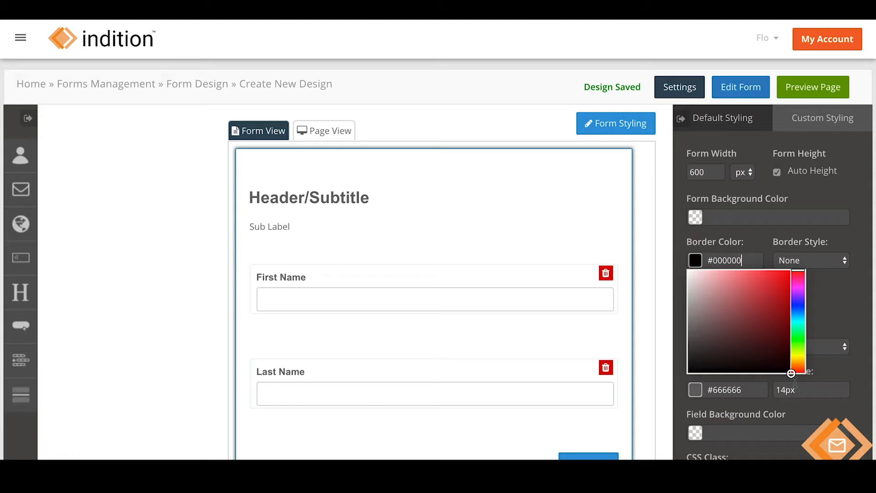
{"action": "left_click", "coordinate": [839, 307]}
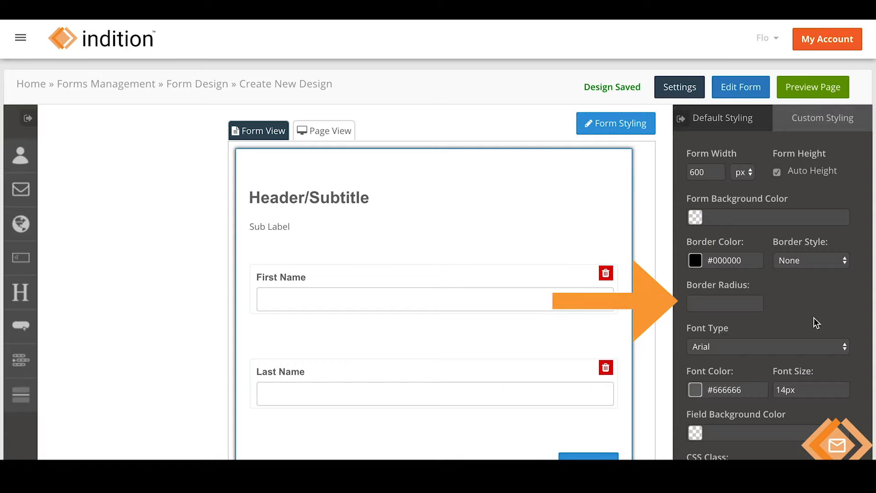
{"action": "left_click", "coordinate": [717, 302]}
{"action": "type", "text": "3px"}
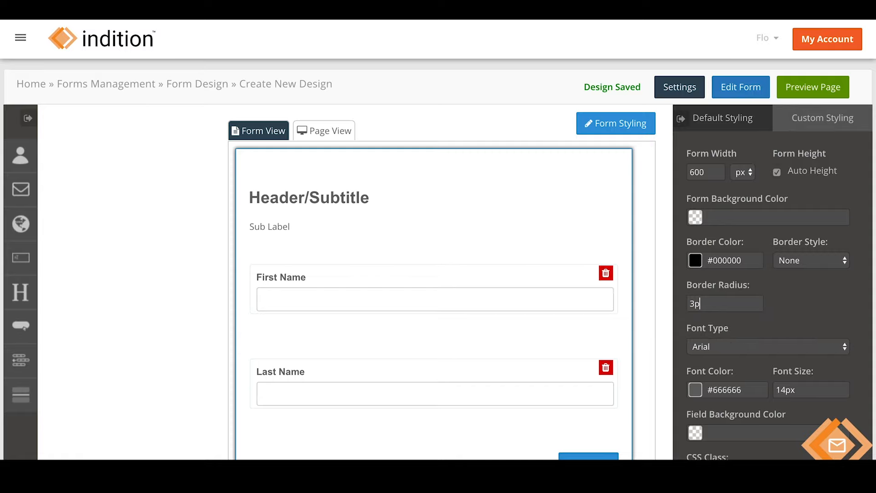
{"action": "left_click", "coordinate": [803, 304]}
- Preview the styled form and fill in the first and last name fields of its first section
{"action": "left_click", "coordinate": [812, 91]}
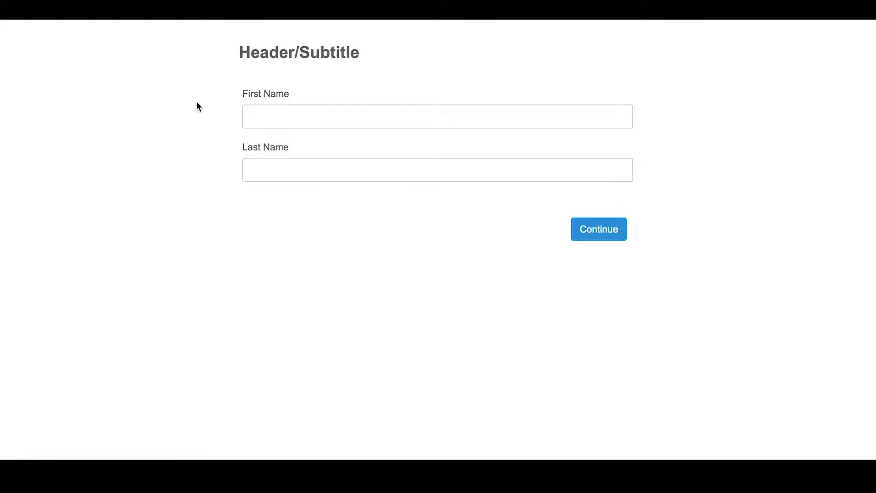
{"action": "left_click", "coordinate": [268, 113]}
{"action": "type", "text": "Jon"}
{"action": "key", "text": "Tab"}
{"action": "type", "text": "Sm"}
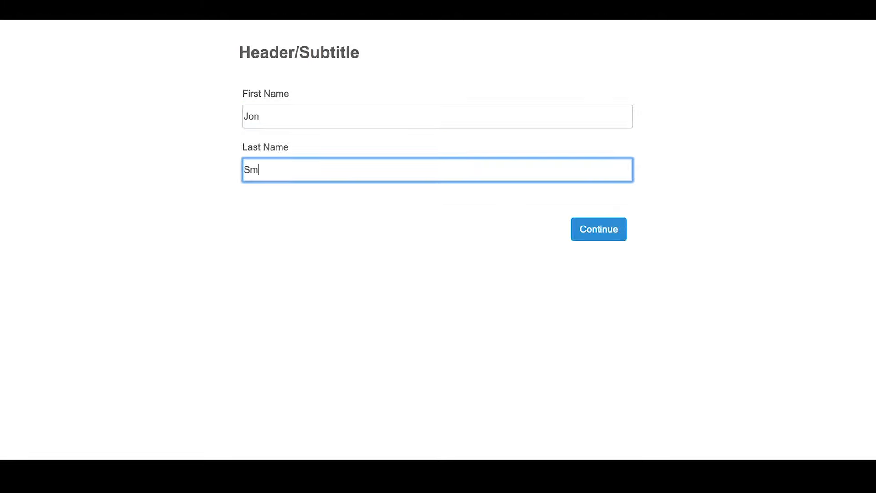